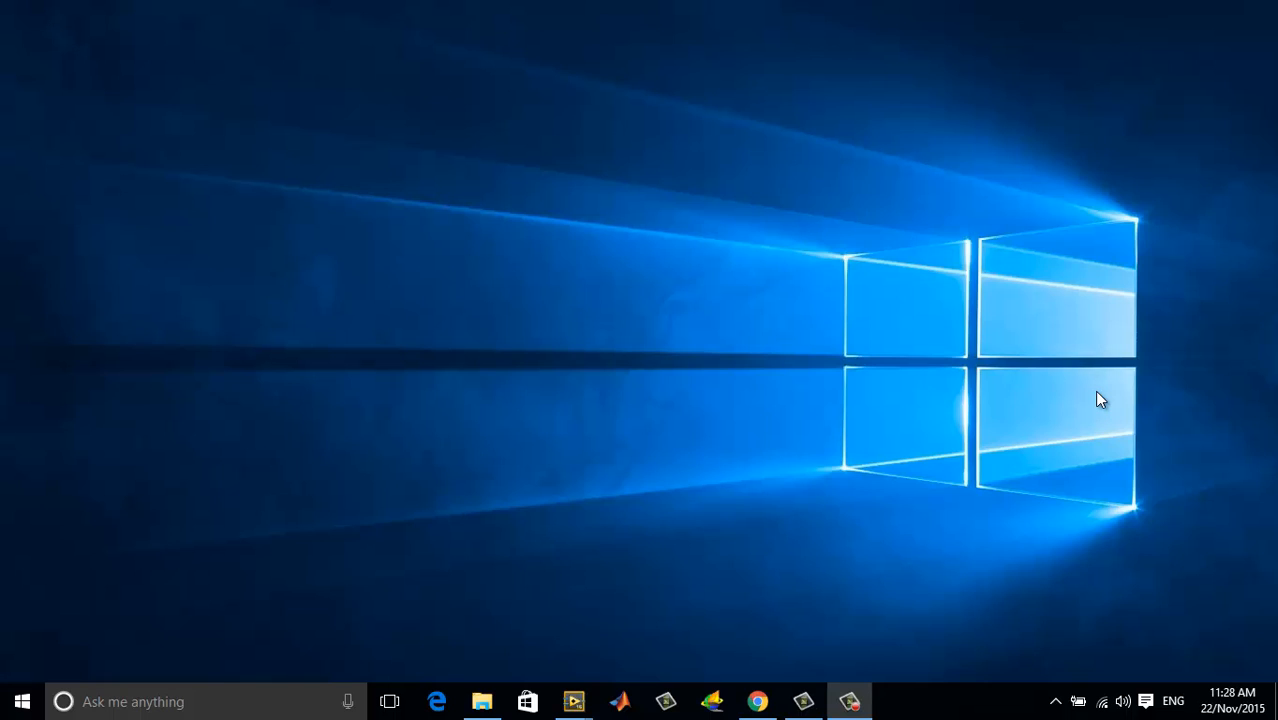
Record a test capture with the audio input level at maximum and back at the midpoint, and stop the recording.
click(852, 701)
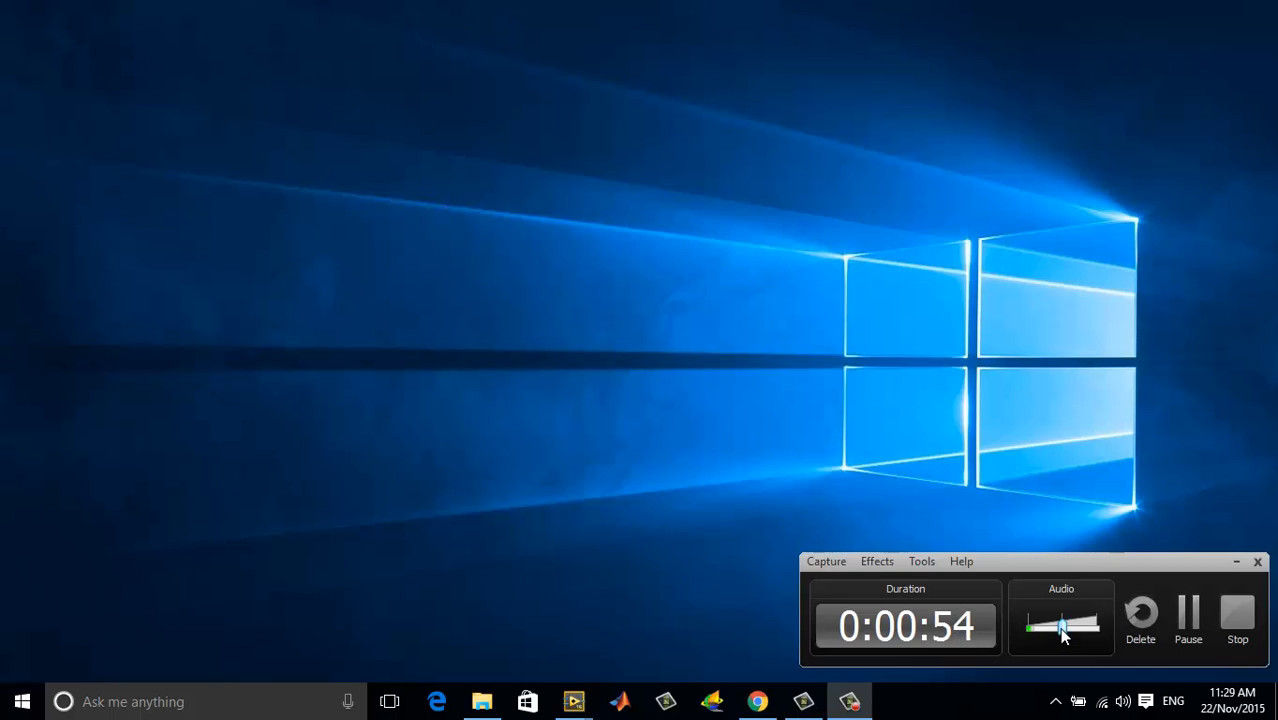
drag(1065, 634, 1102, 637)
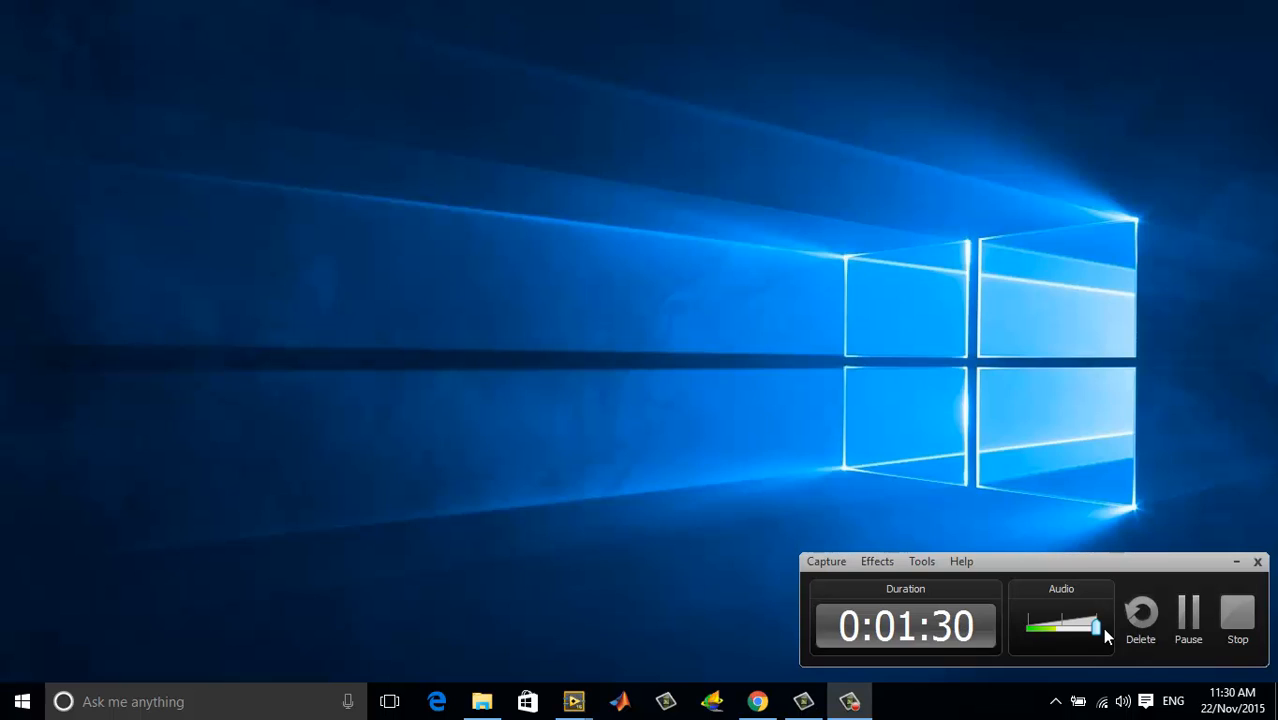
drag(1097, 627, 1063, 640)
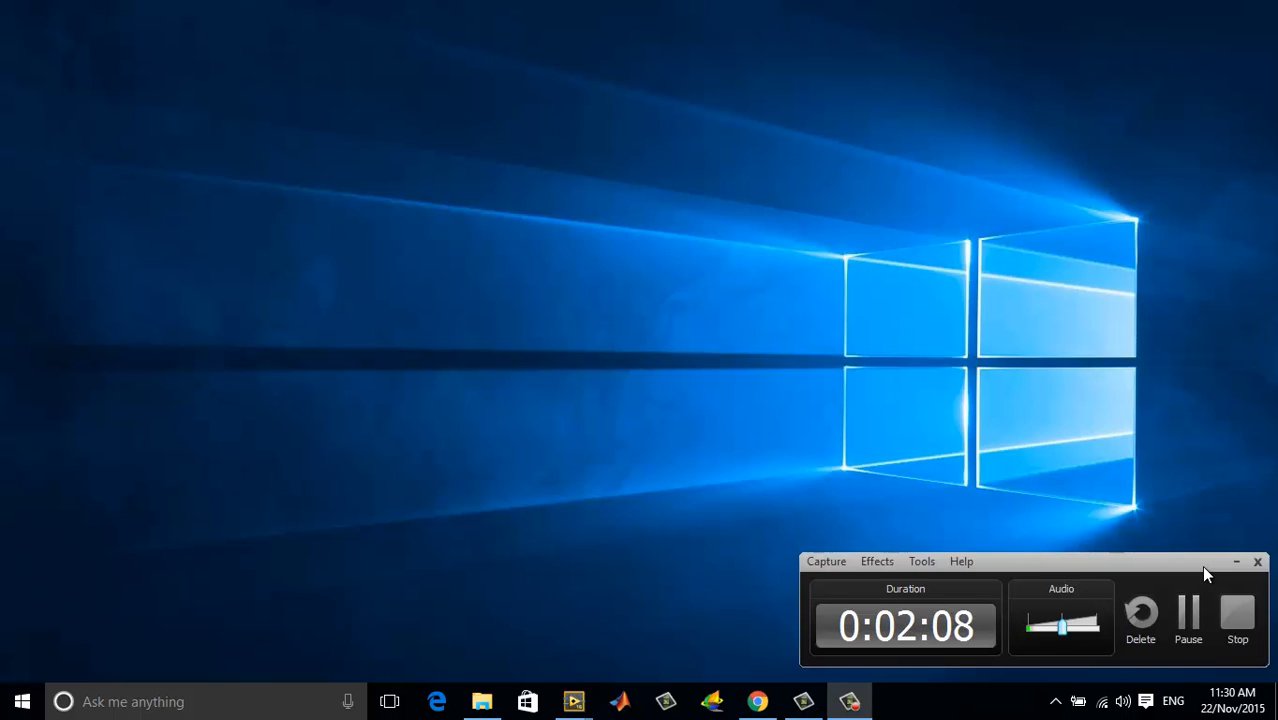
click(1247, 628)
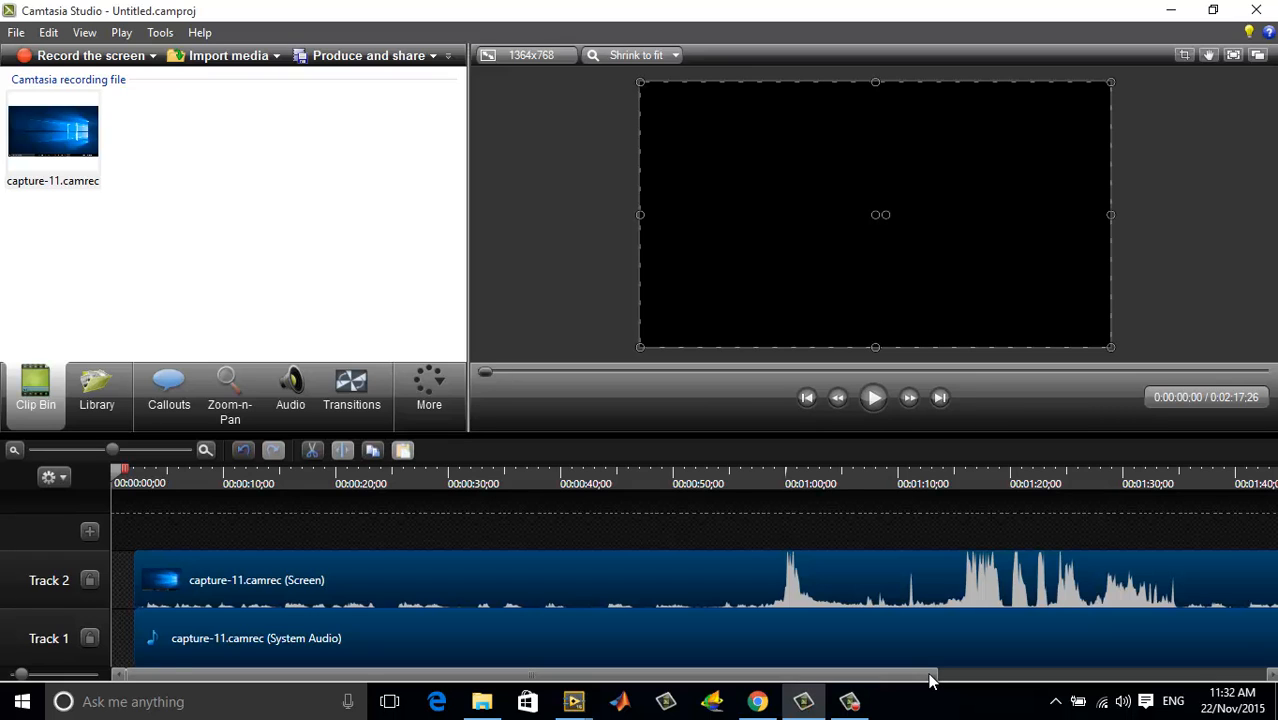
Enable noise removal and volume leveling with medium volume variation on the Track 2 screen clip.
drag(929, 676, 886, 680)
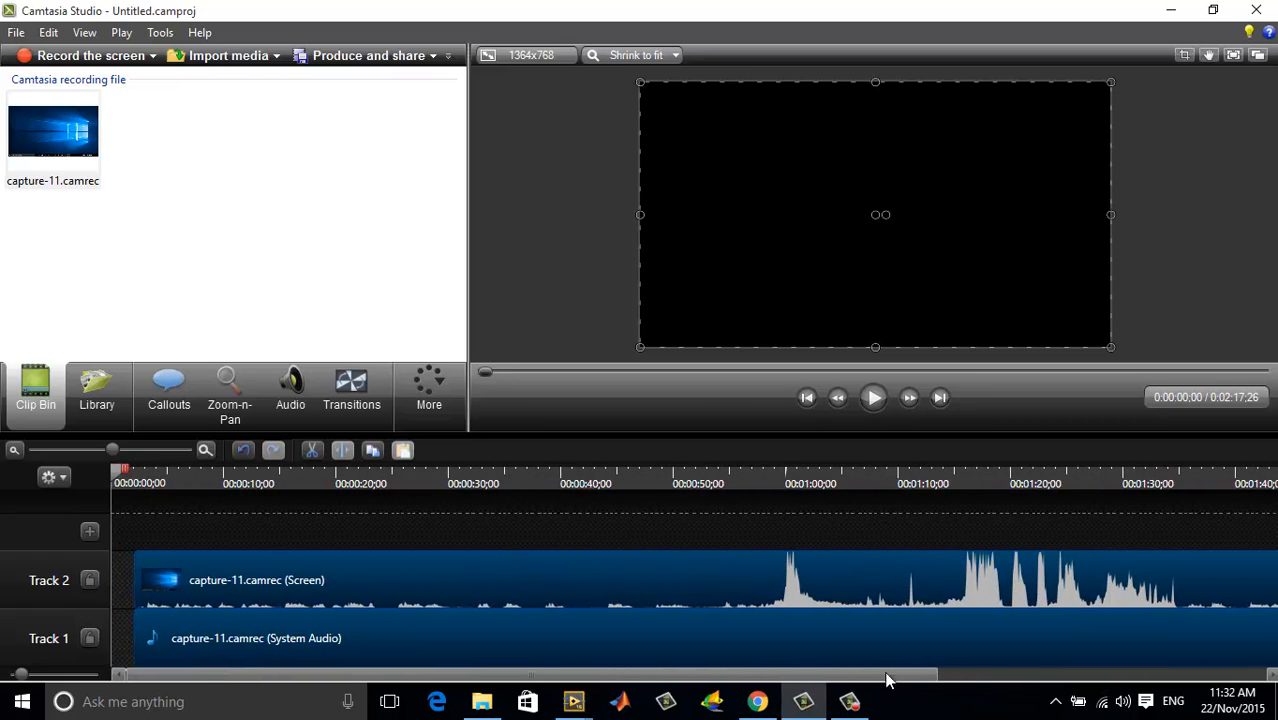
click(528, 590)
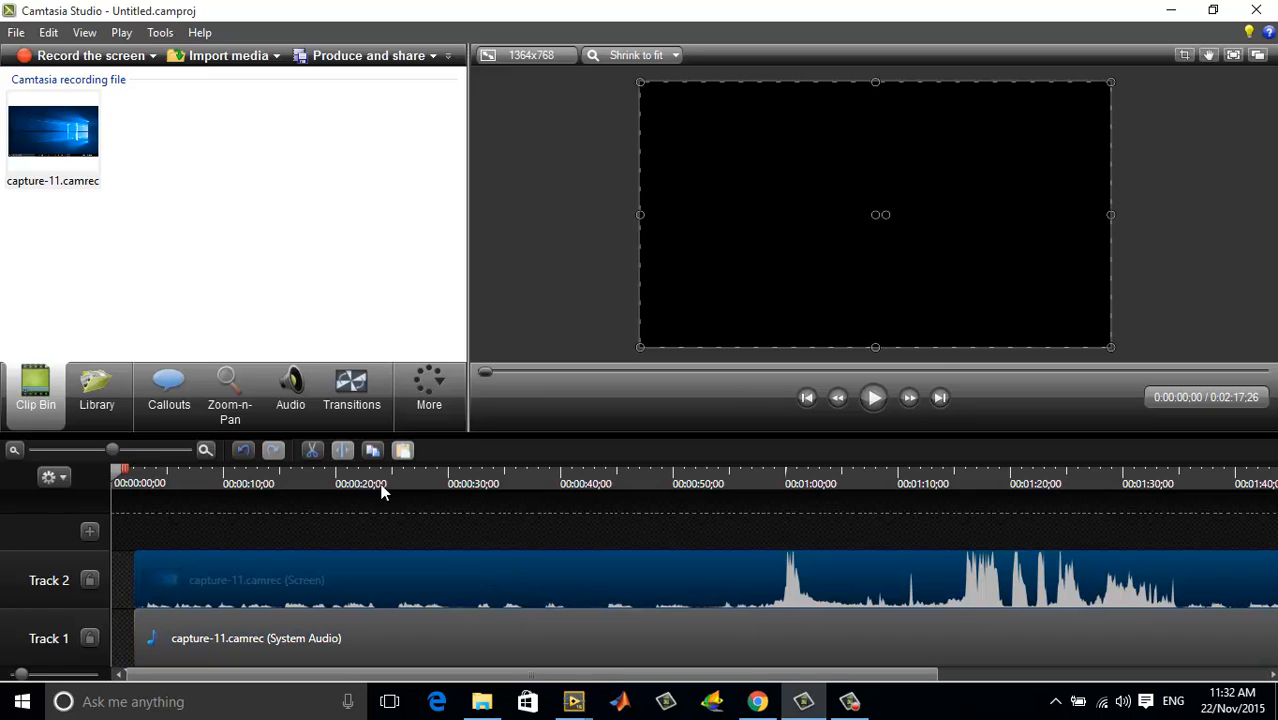
click(299, 397)
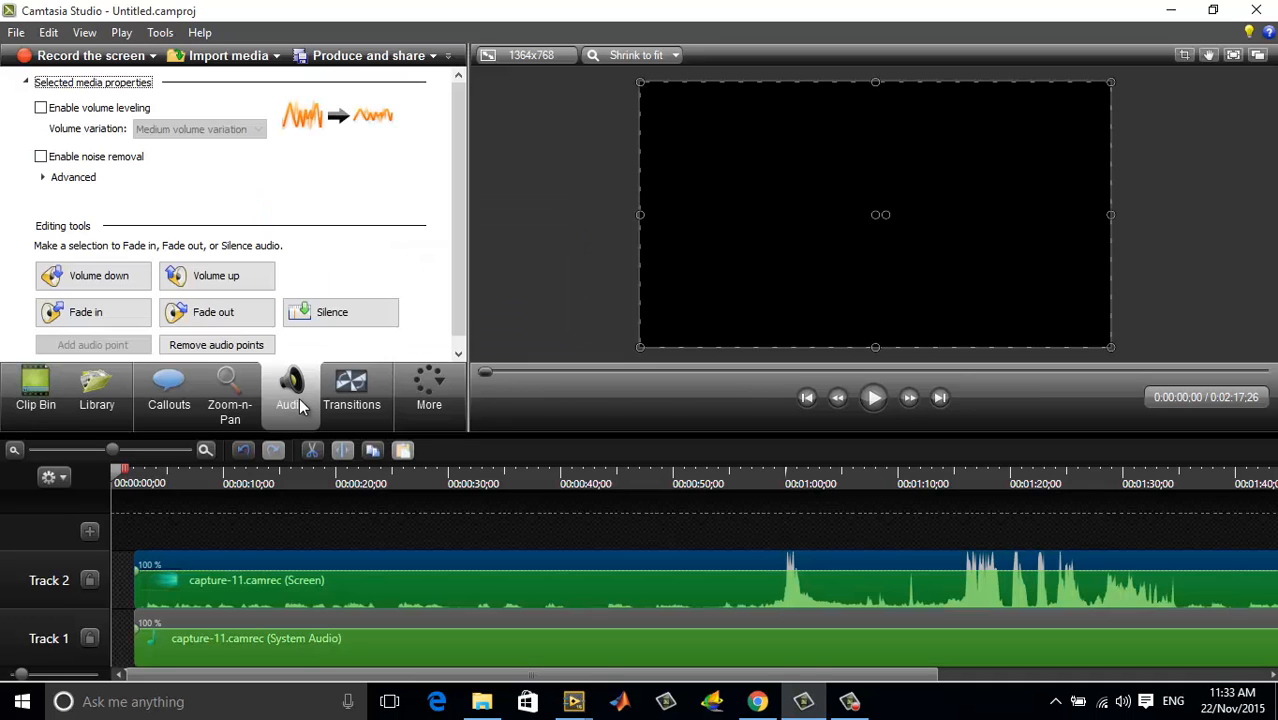
click(95, 160)
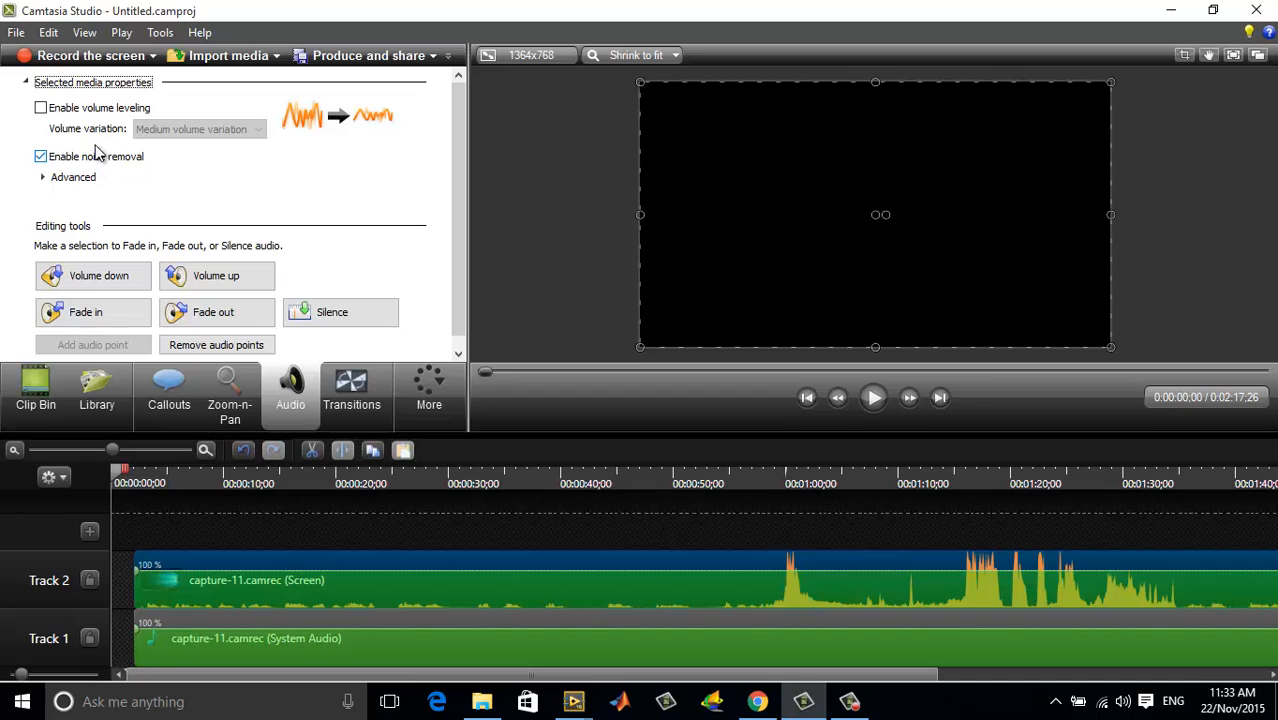
click(96, 112)
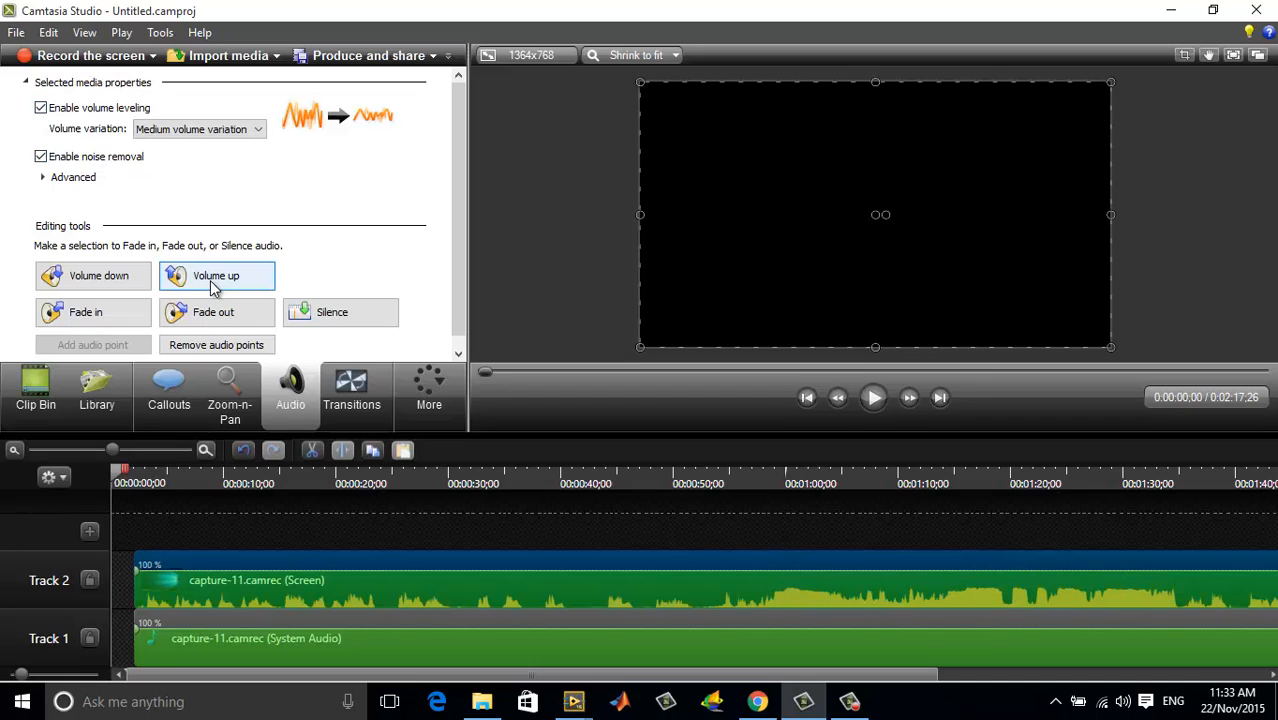
Raise the Track 2 clip's volume until its level line reaches the track's upper edge, keeping volume leveling enabled.
click(212, 287)
click(213, 286)
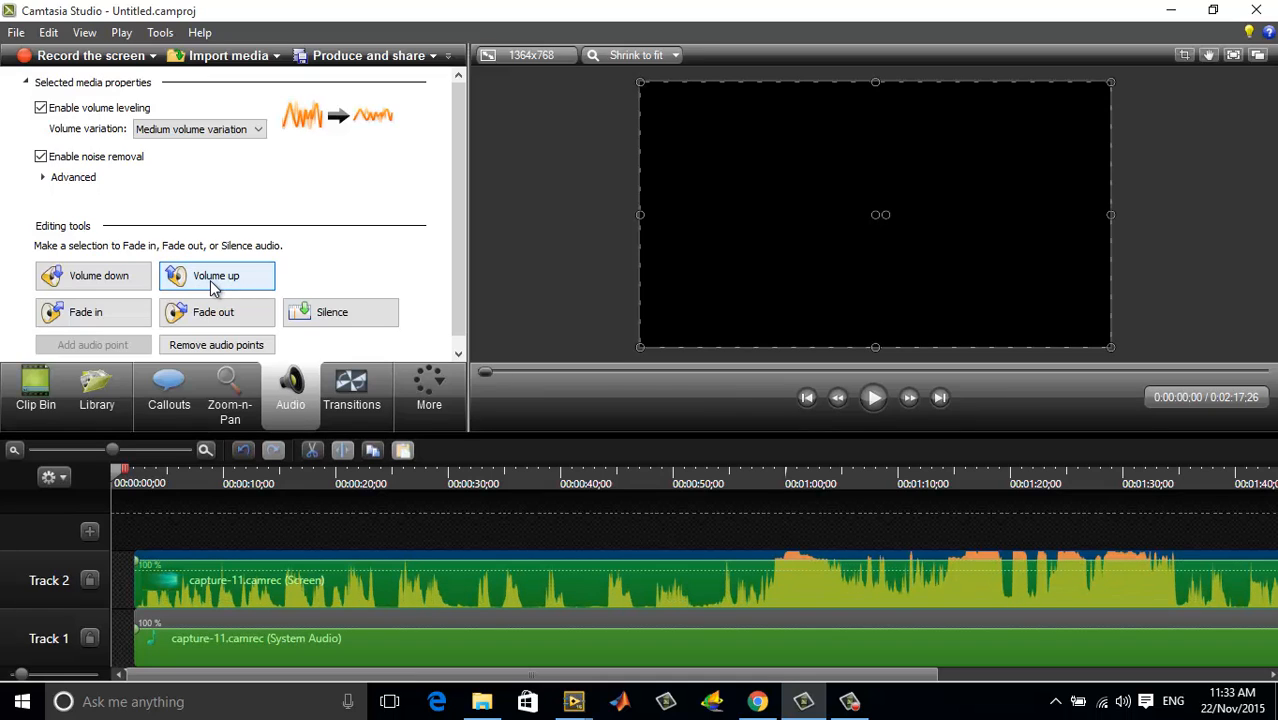
click(105, 273)
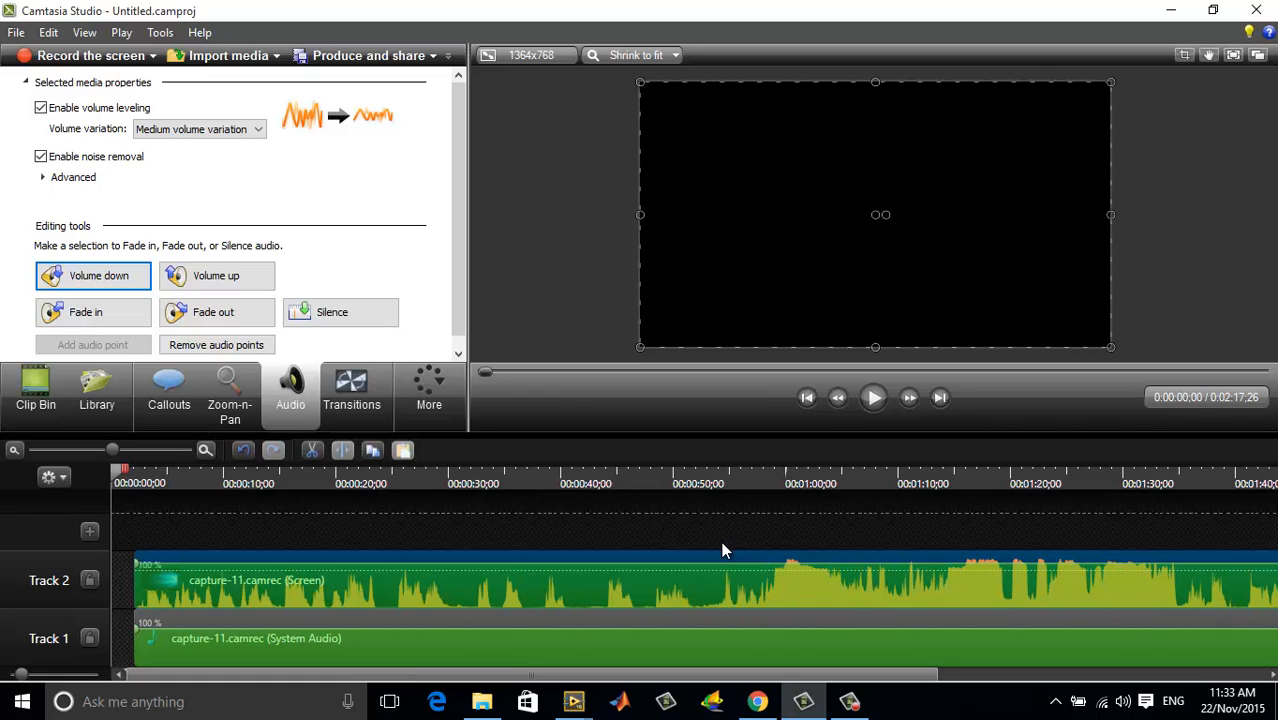
click(199, 286)
click(199, 286)
click(199, 286)
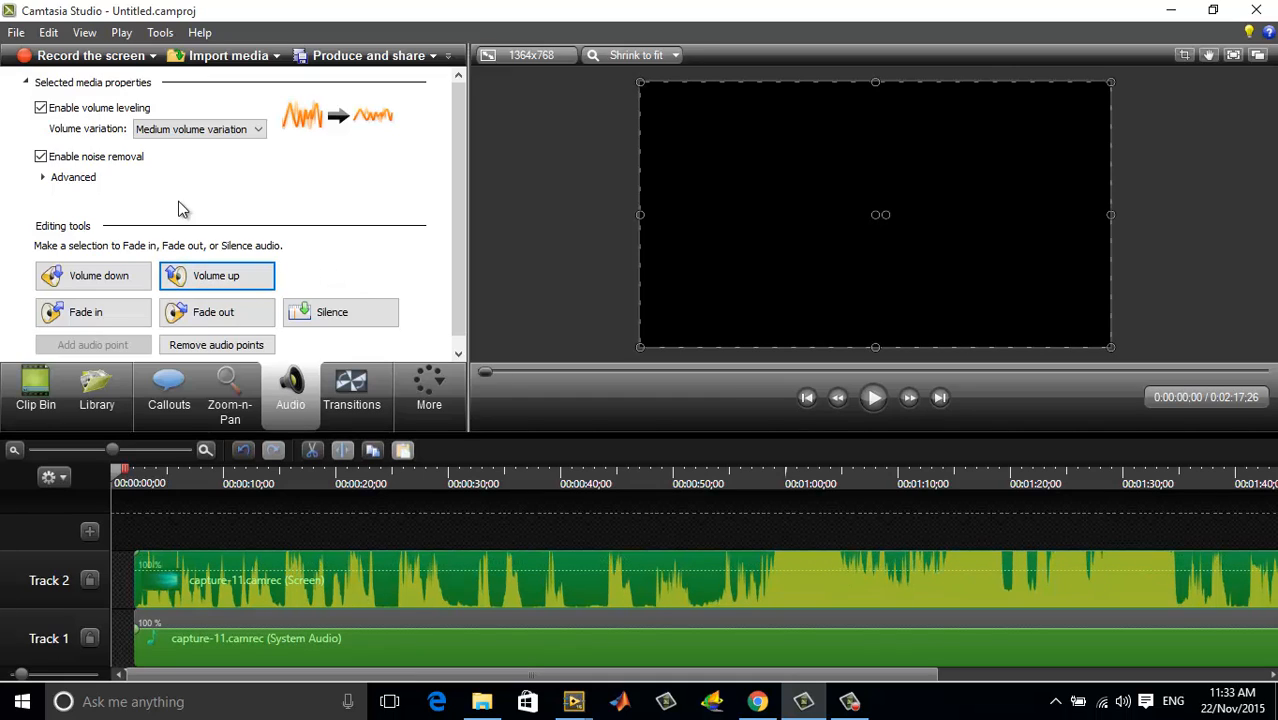
click(72, 110)
click(71, 111)
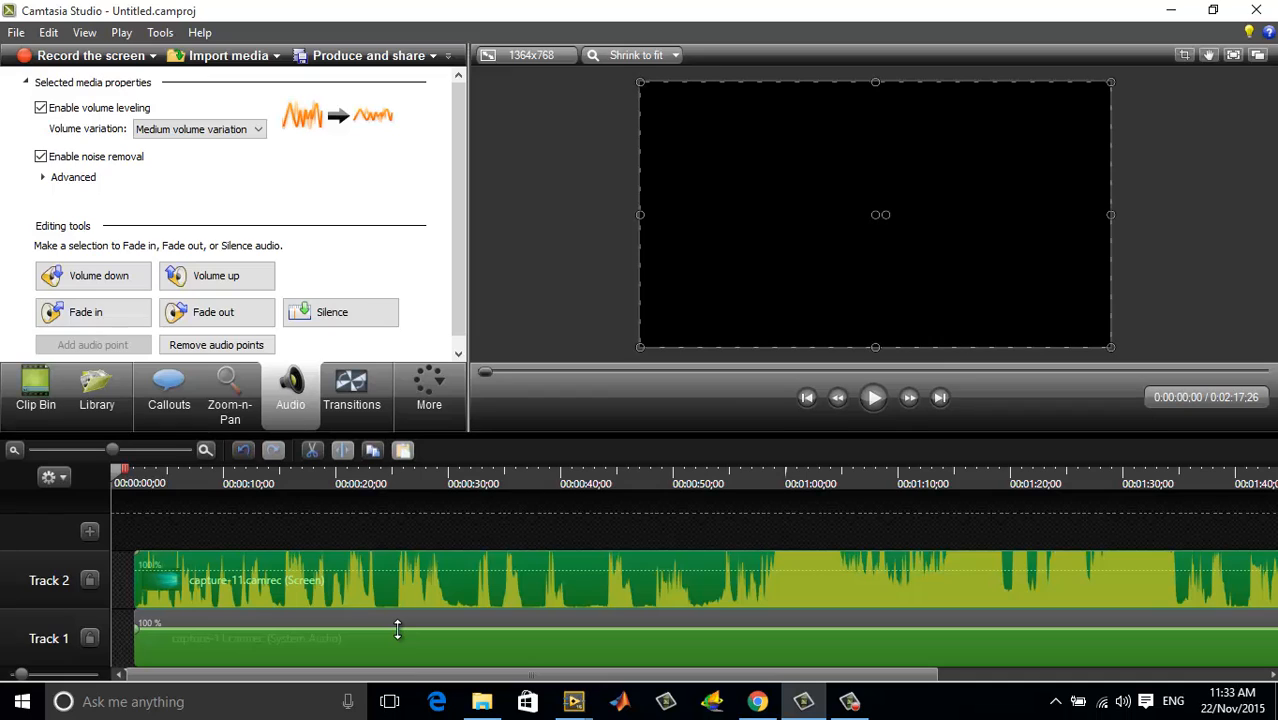
Raise the Track 1 system audio level to the track's upper edge and play the timeline to check the sound.
drag(398, 629, 403, 606)
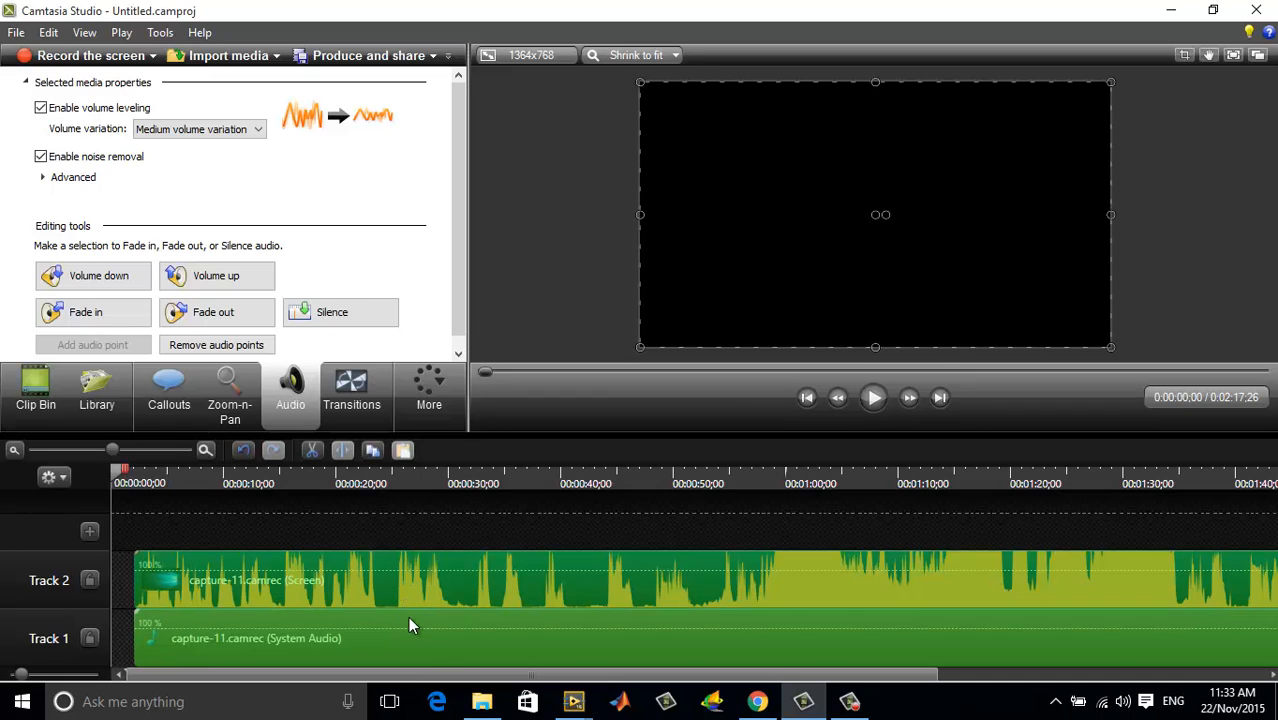
click(872, 400)
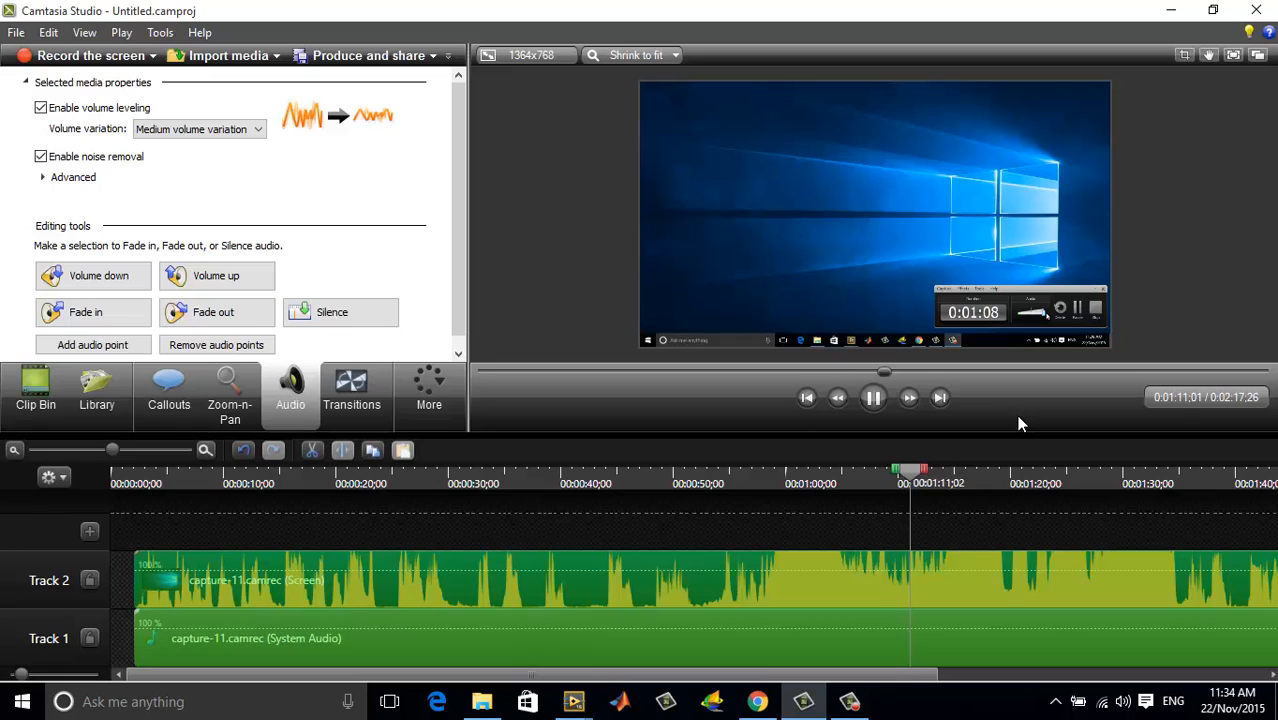
click(873, 398)
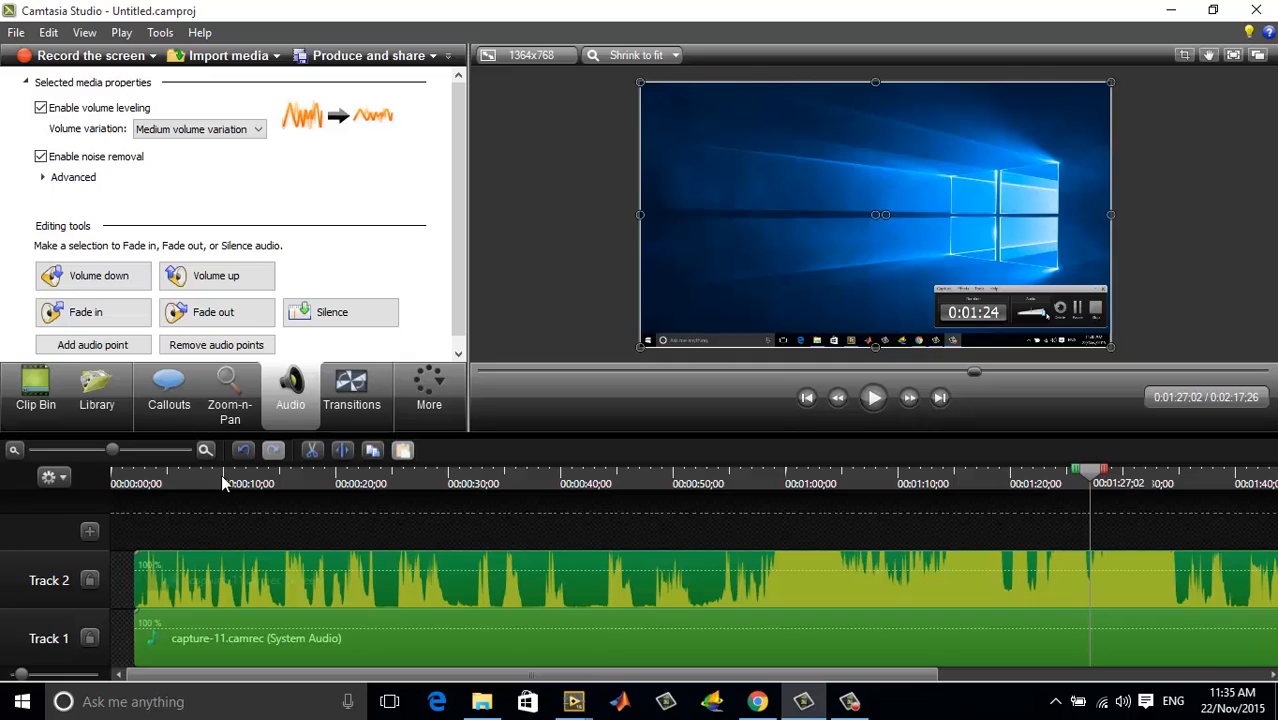
Lower the Track 2 clip's volume in repeated steps to about its original 100% level.
click(105, 284)
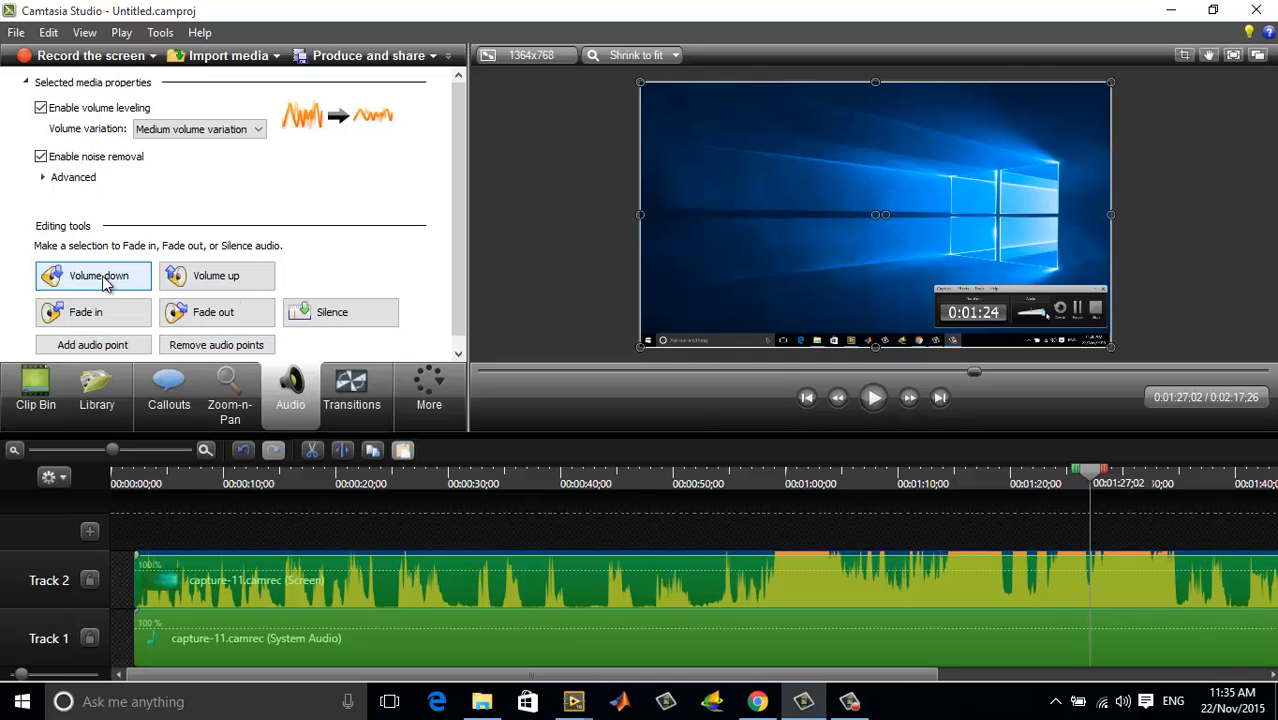
click(105, 284)
click(105, 284)
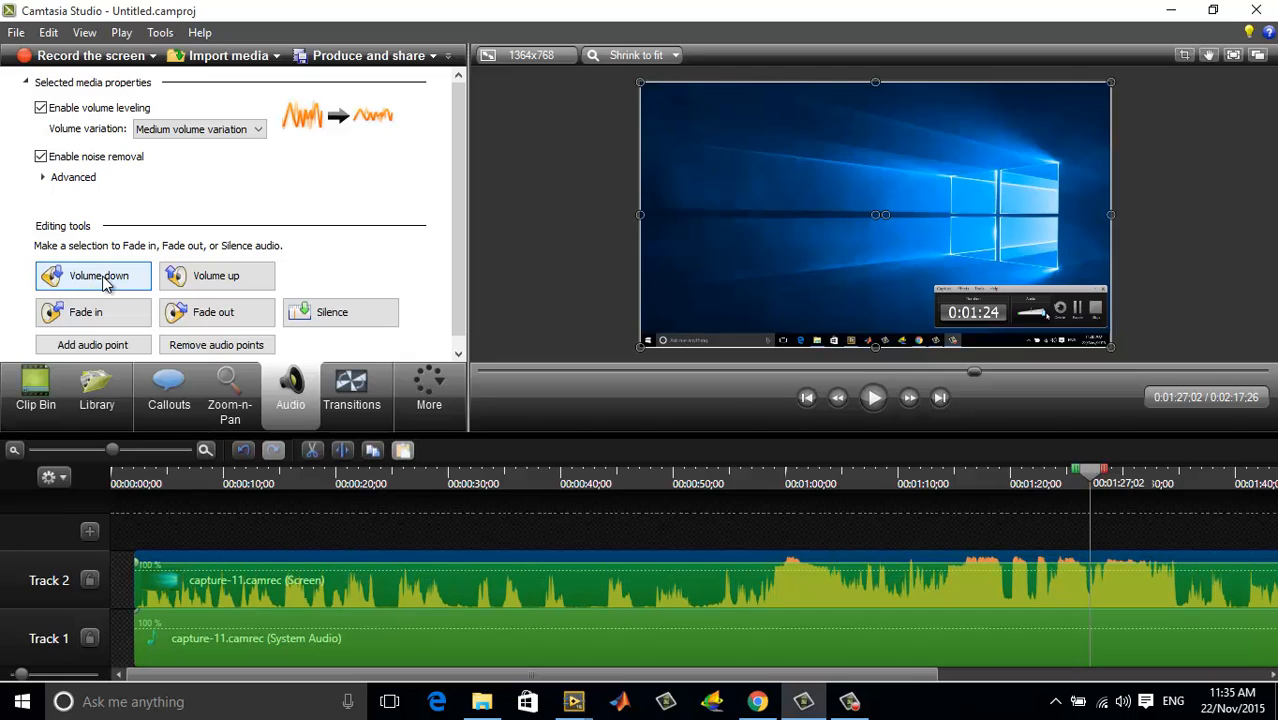
click(105, 284)
click(105, 284)
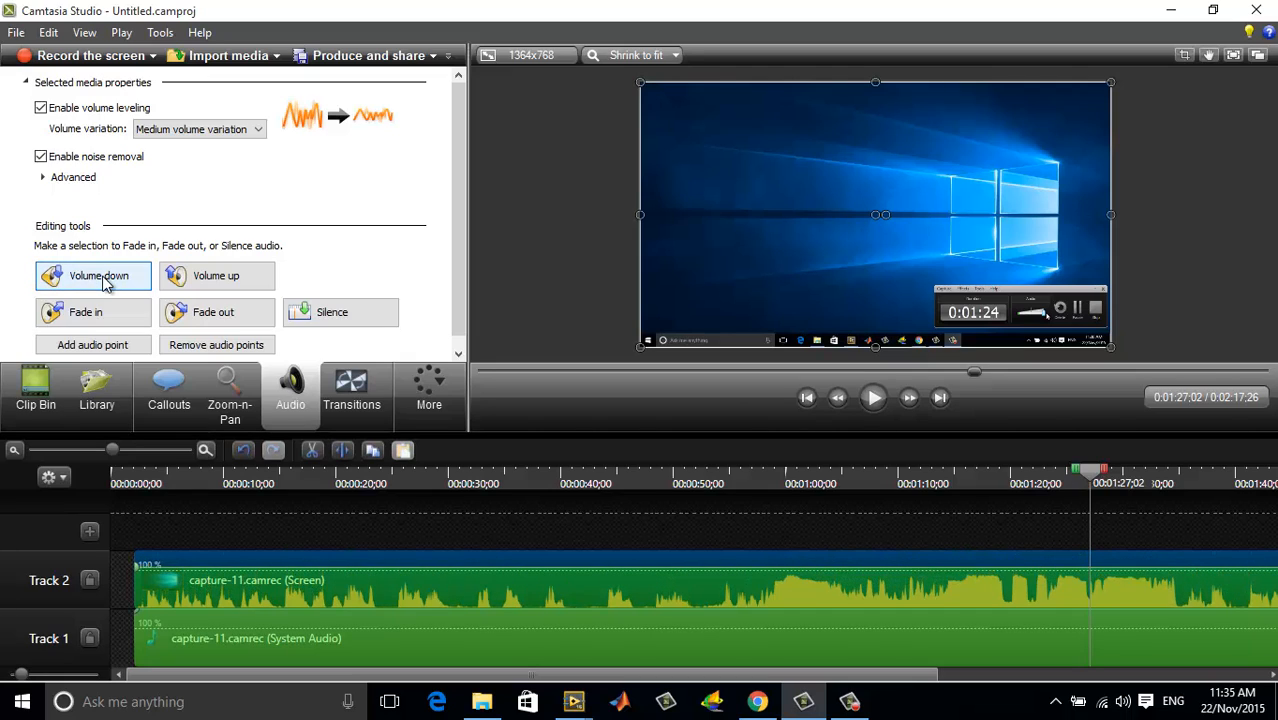
click(105, 284)
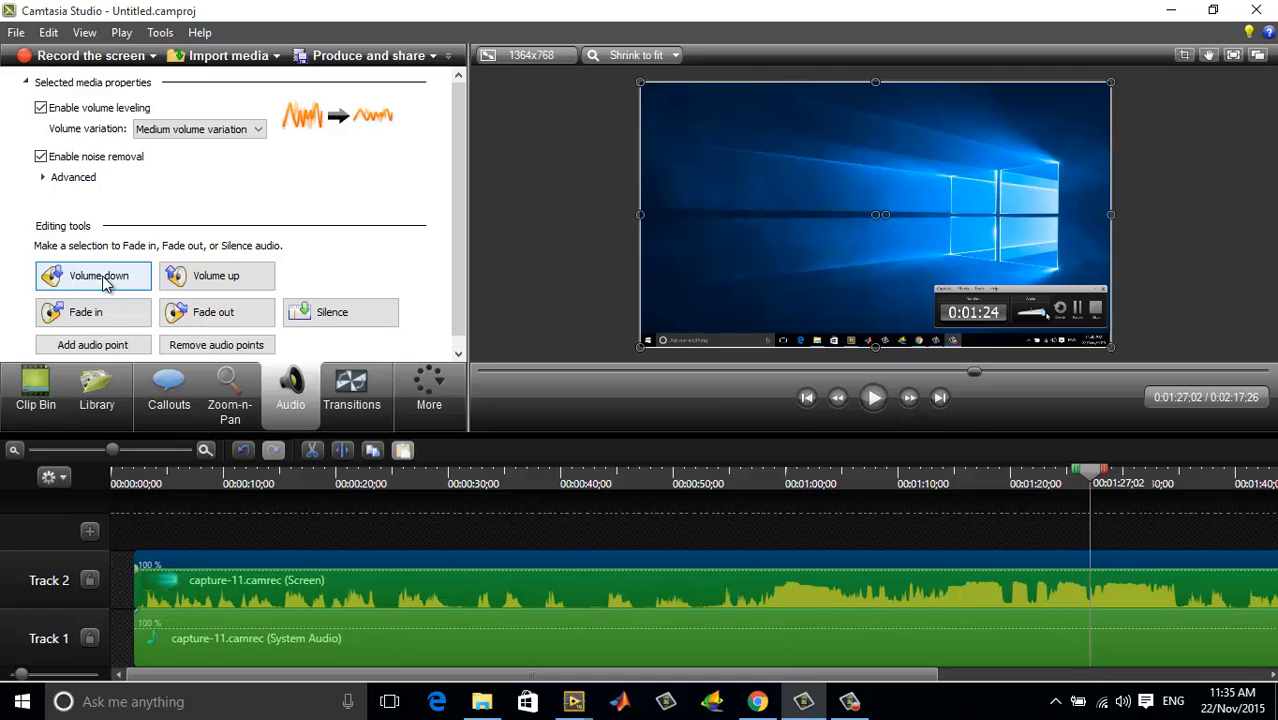
Lower the Track 1 system audio clip's volume in repeated steps to about its original 100% level.
click(260, 557)
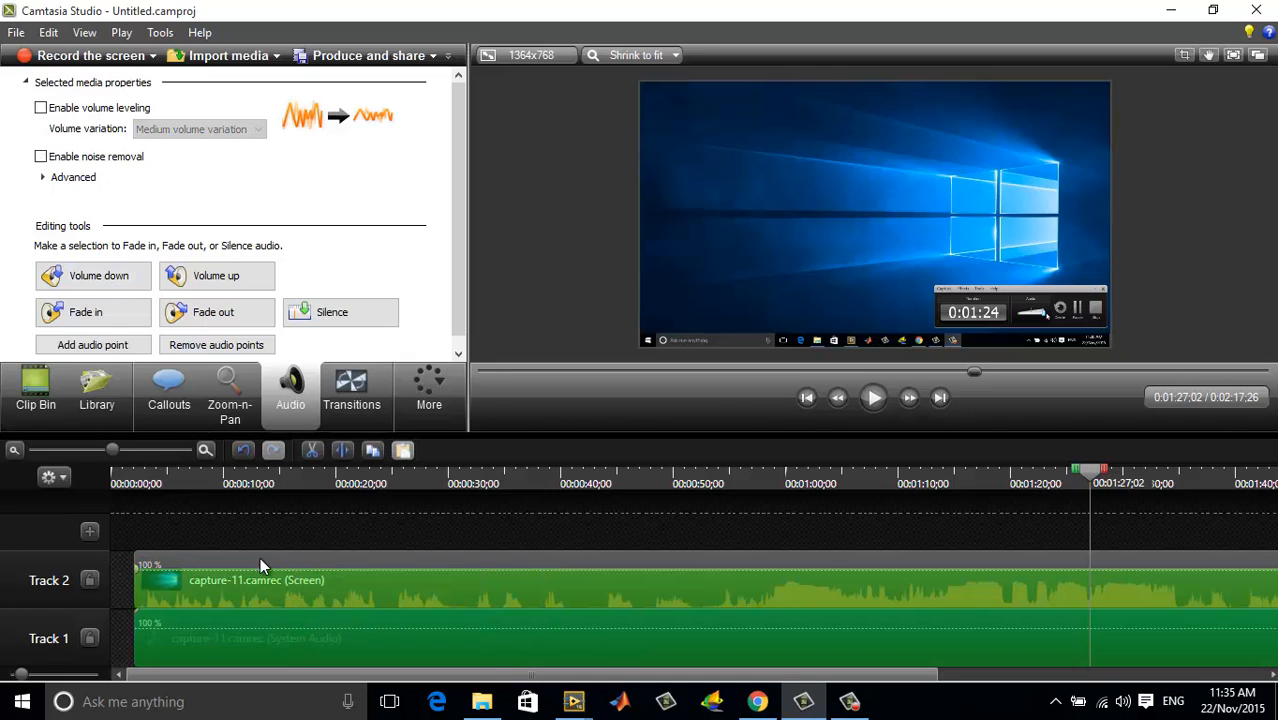
click(105, 284)
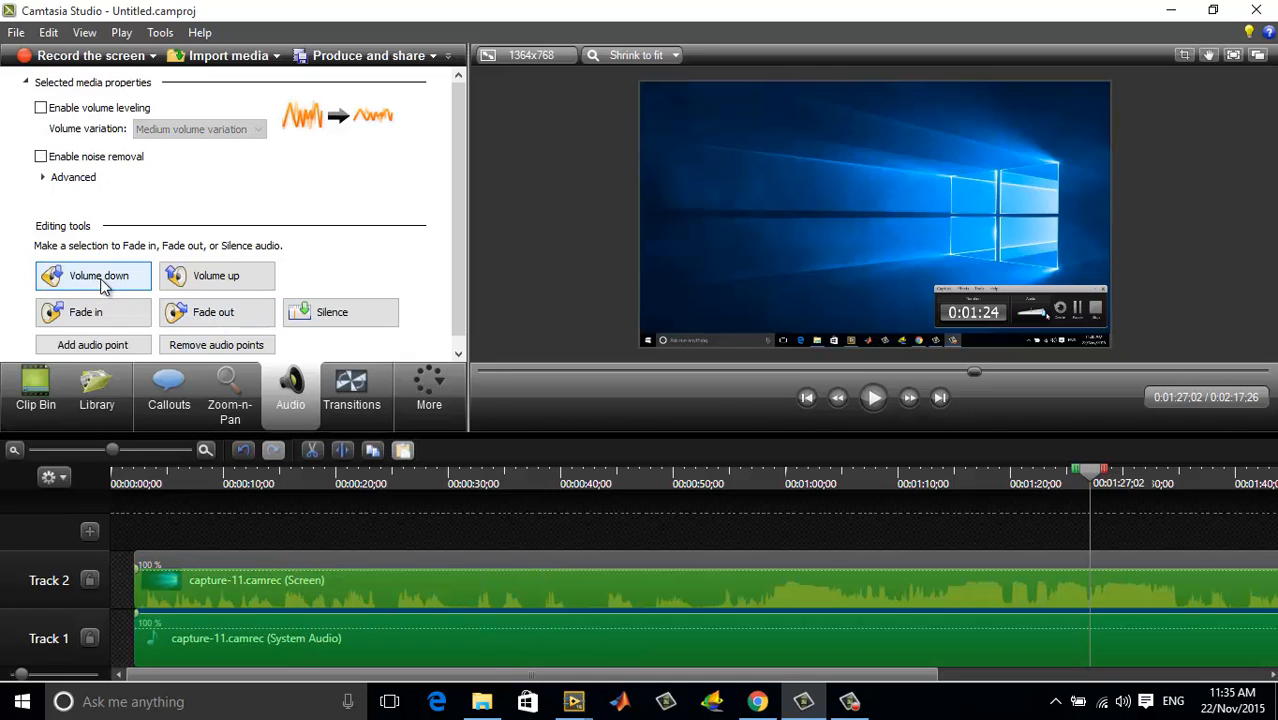
click(105, 284)
click(105, 284)
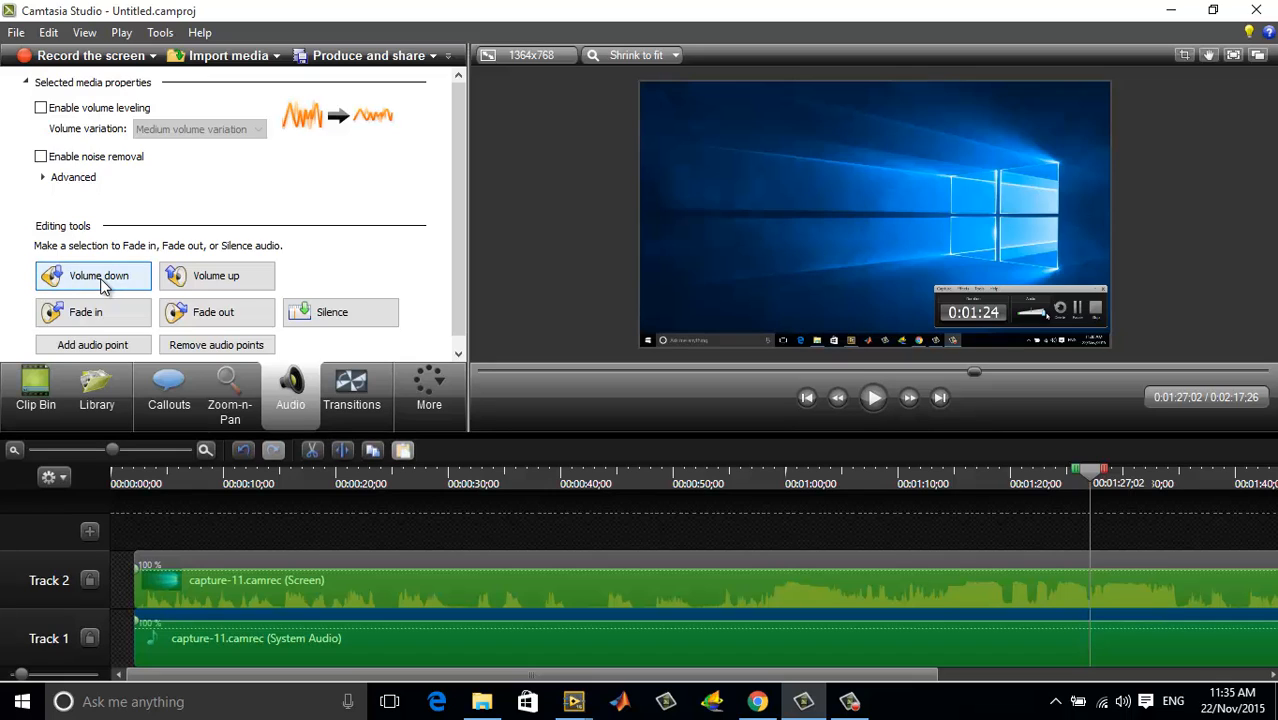
click(105, 286)
click(104, 286)
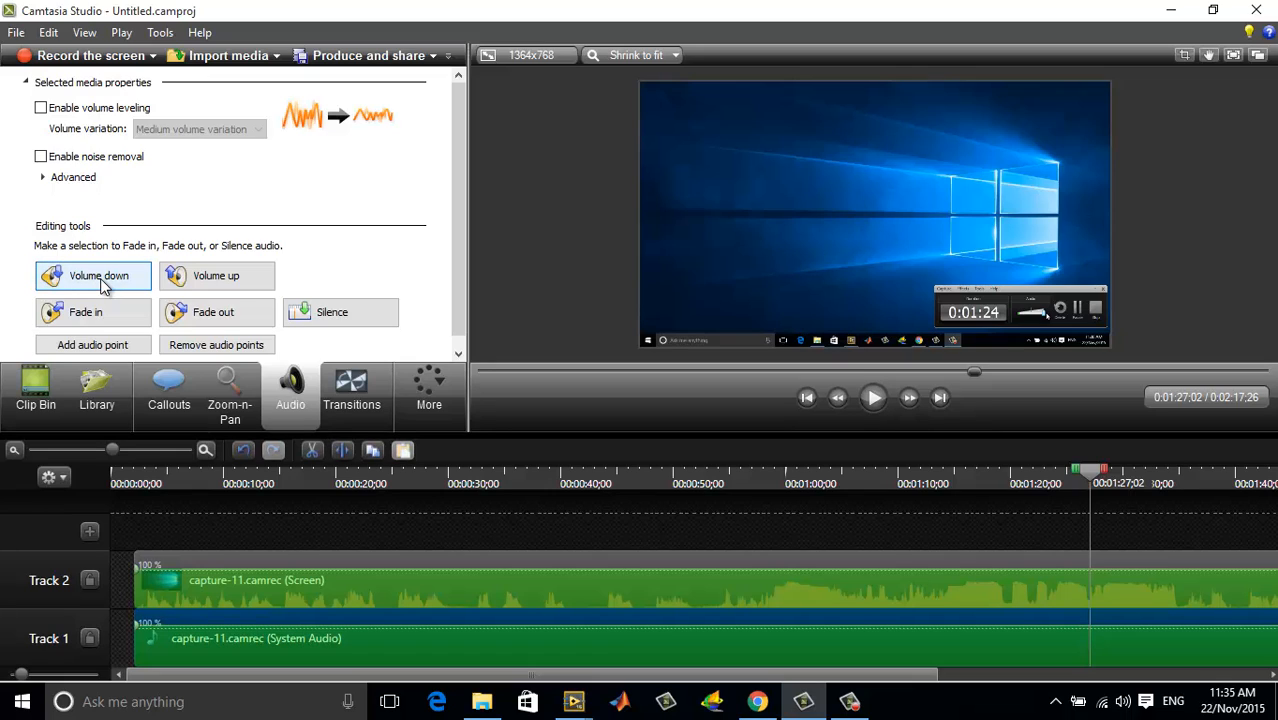
click(105, 286)
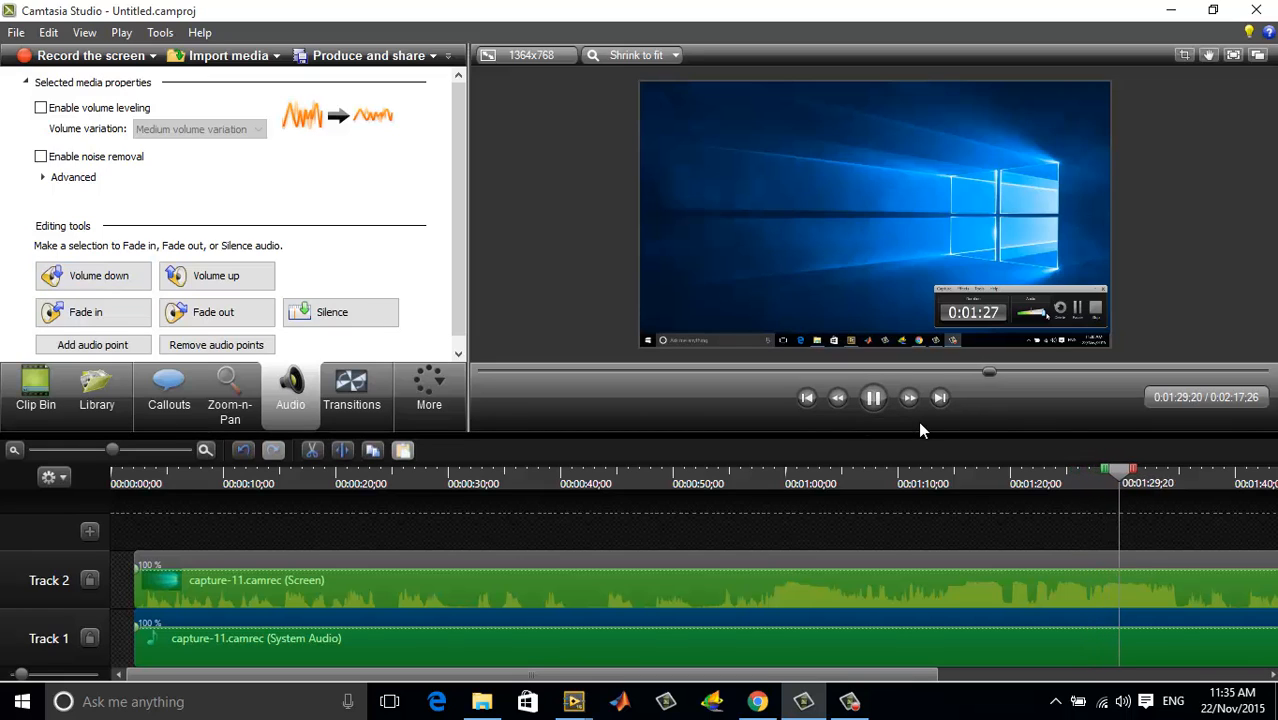
Play the timeline from the beginning of the clips to about 35 seconds to check the adjusted audio.
drag(1140, 480, 131, 537)
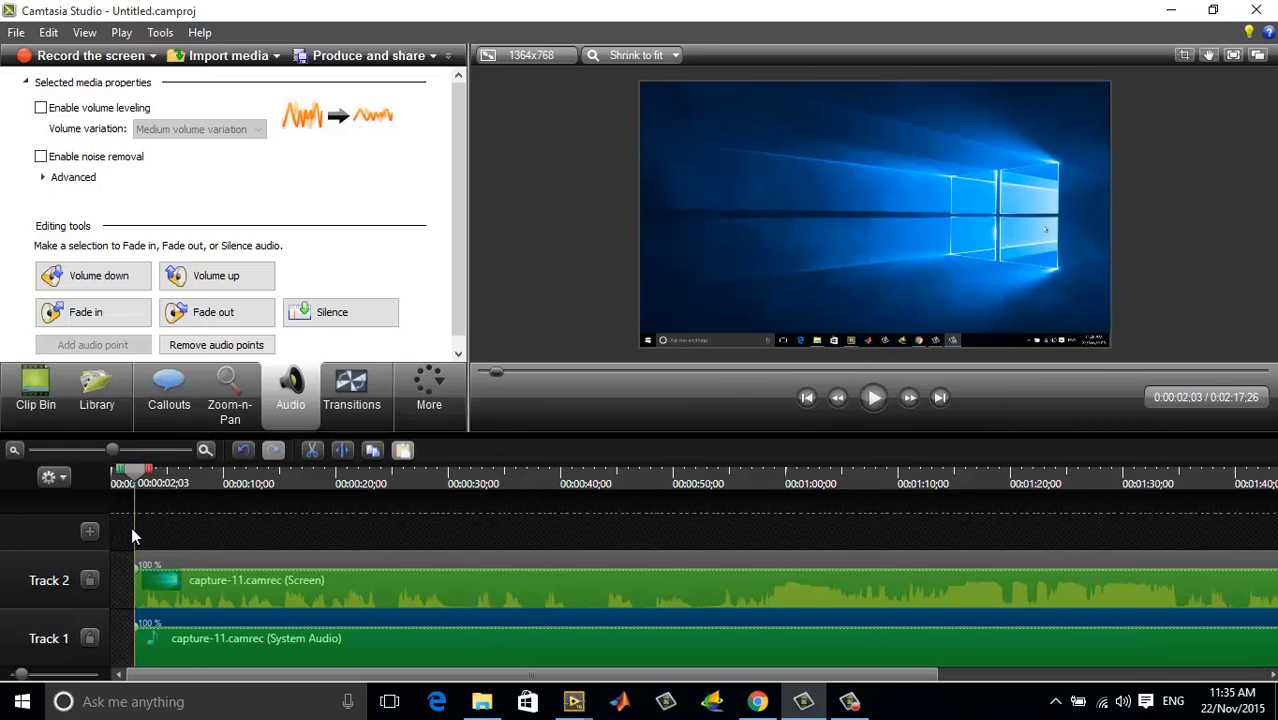
click(876, 399)
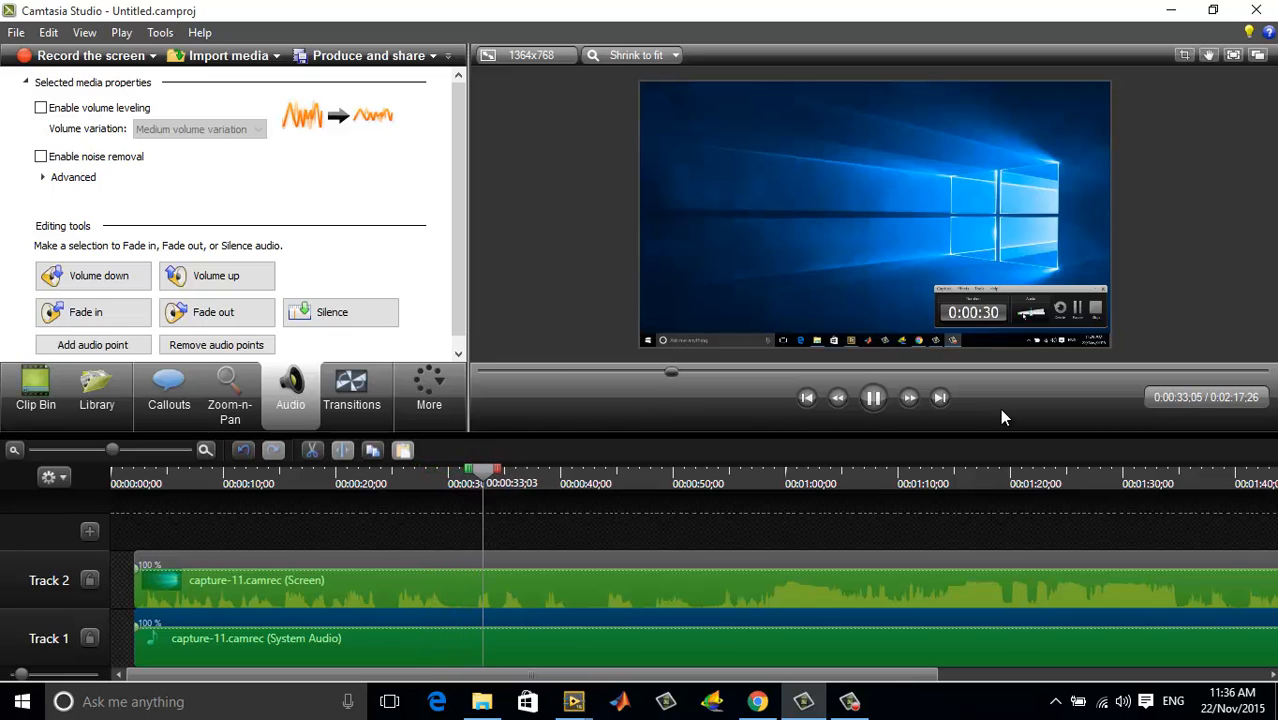
click(873, 397)
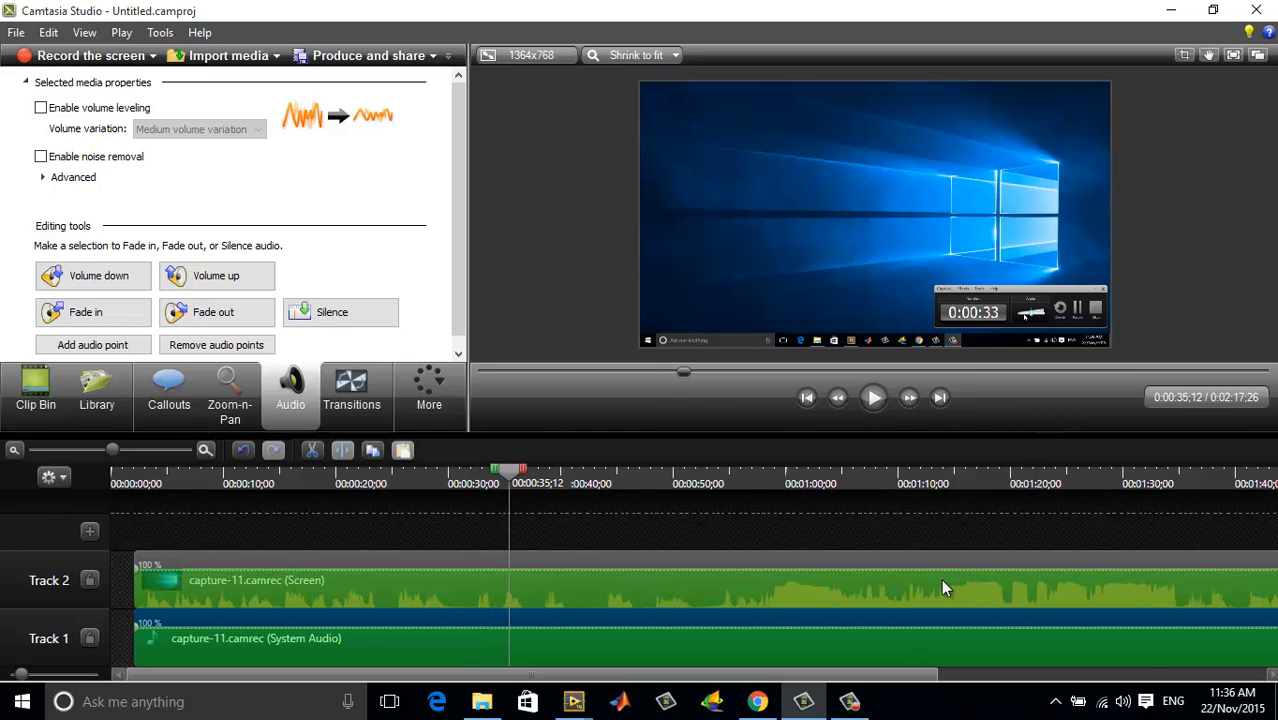